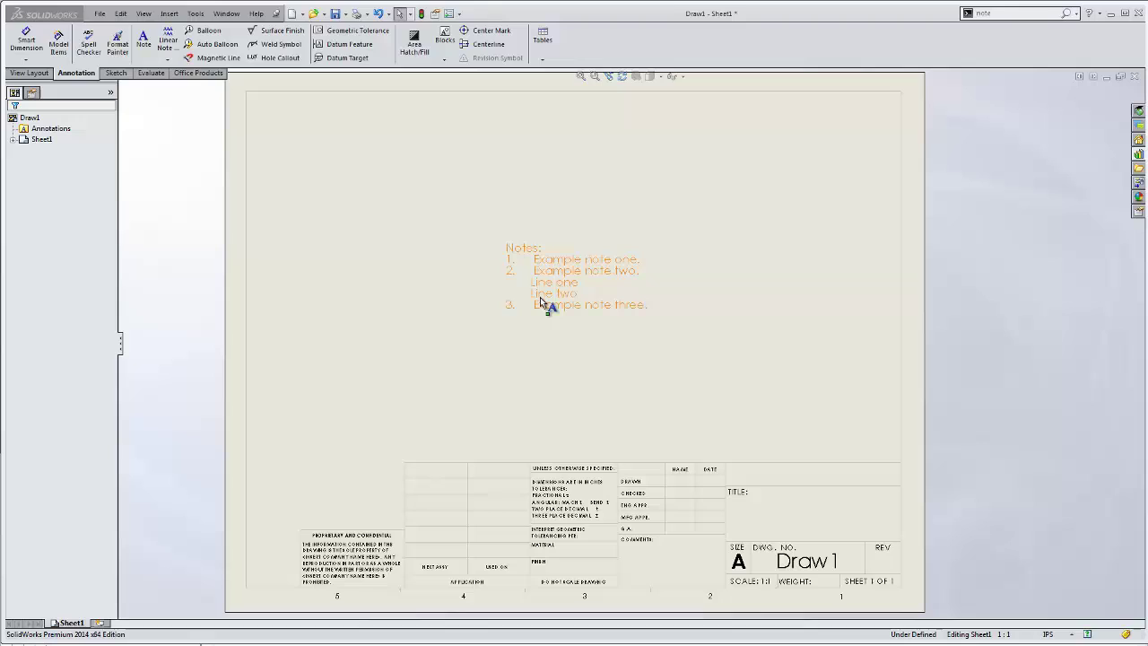
Step: Open the existing Notes block for in-place editing, with the caret in its first numbered item
{"action": "left_click", "coordinate": [533, 282]}
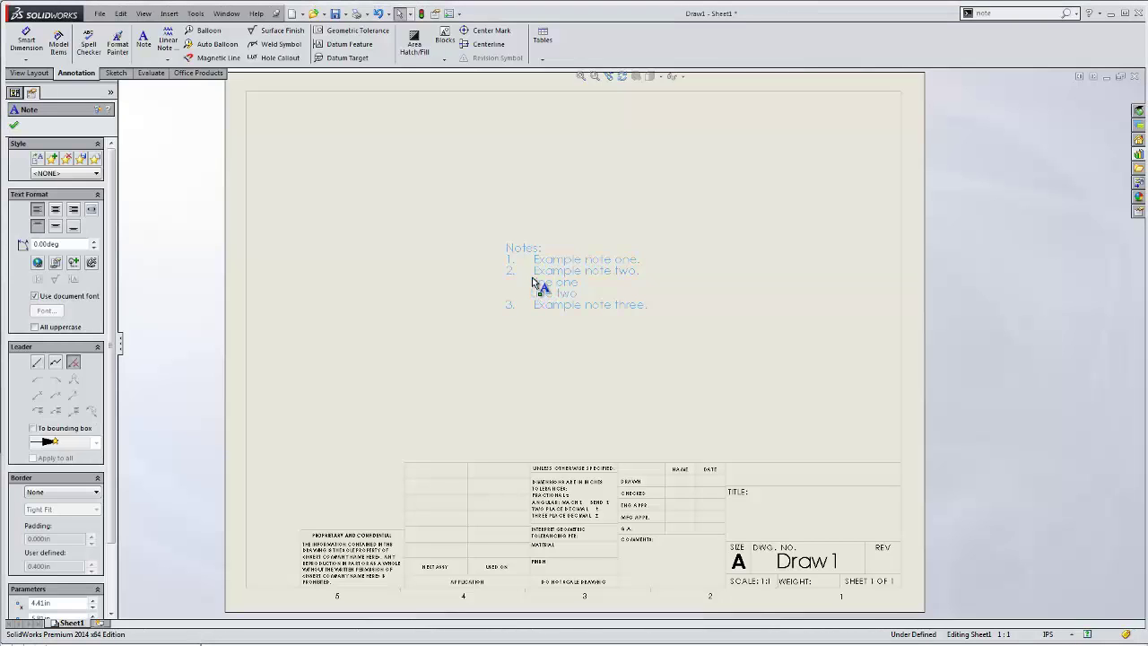
{"action": "double_click", "coordinate": [533, 281]}
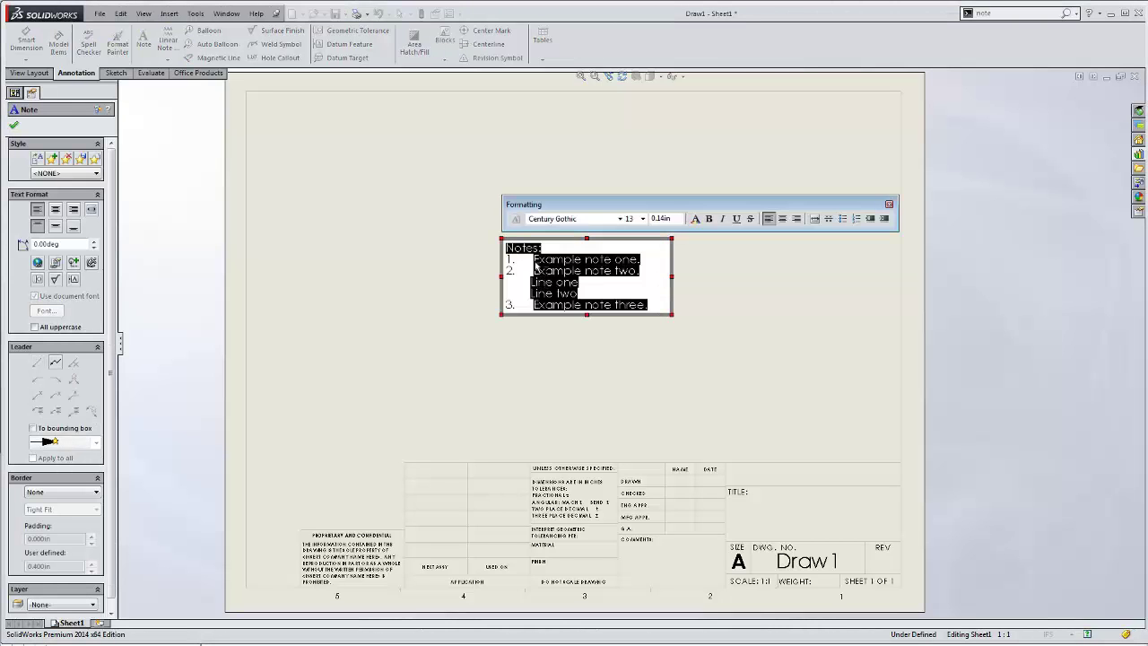
{"action": "left_click", "coordinate": [535, 267]}
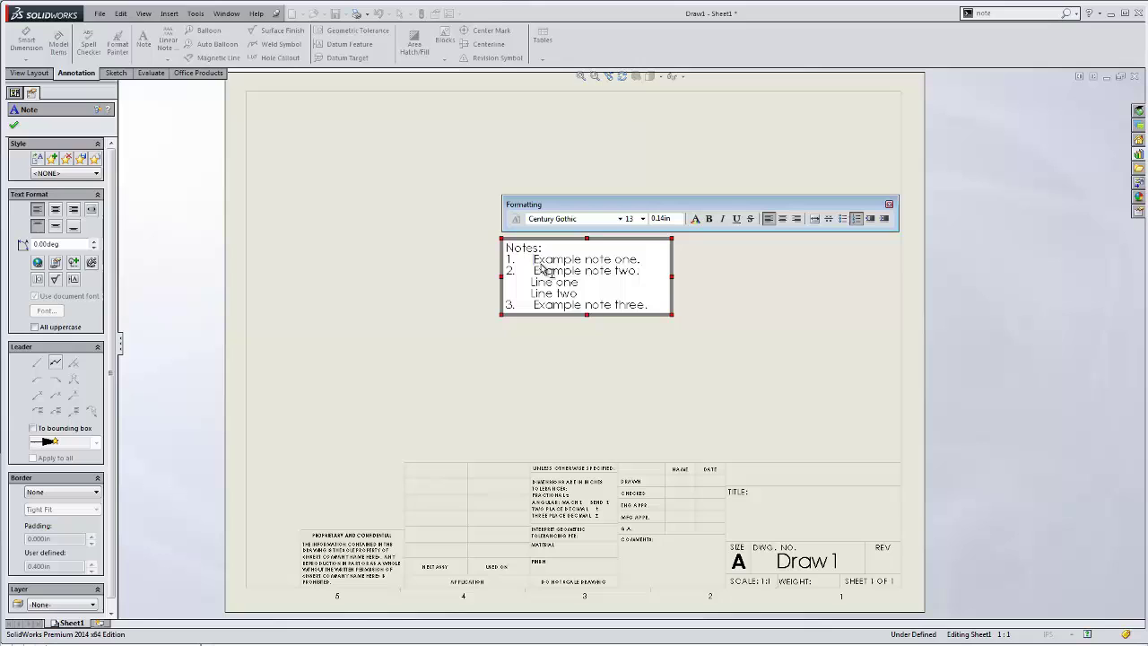
Step: Tighten the first item's indent in Bullets and Numbering, so the list reads 1., 1., 2
{"action": "right_click", "coordinate": [536, 258]}
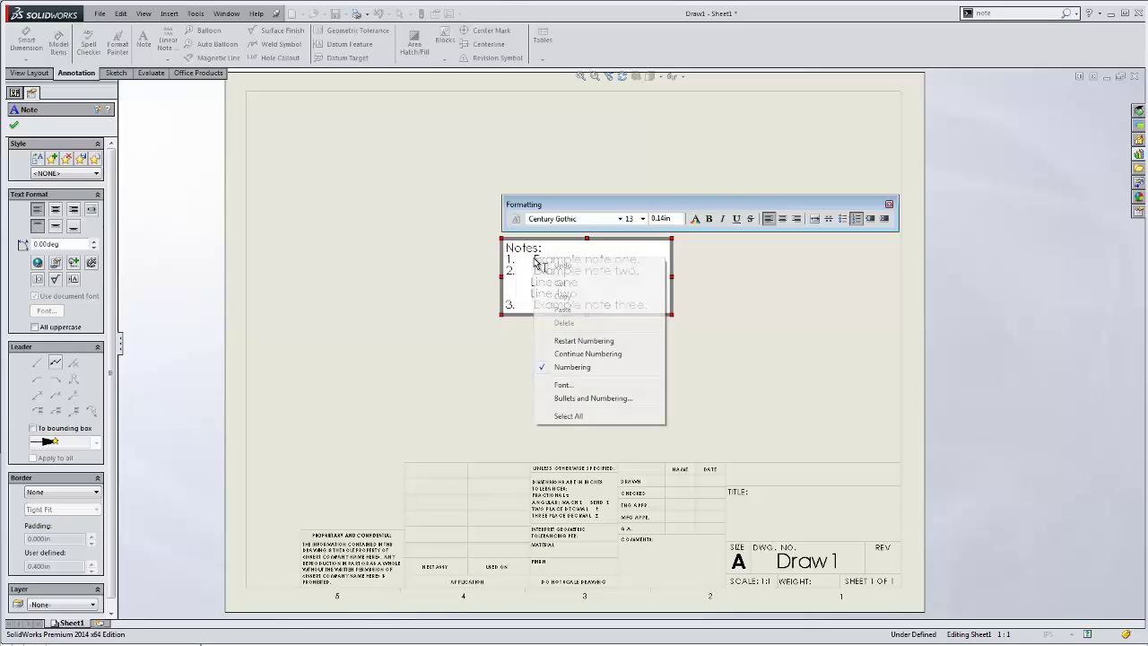
{"action": "left_click", "coordinate": [566, 398]}
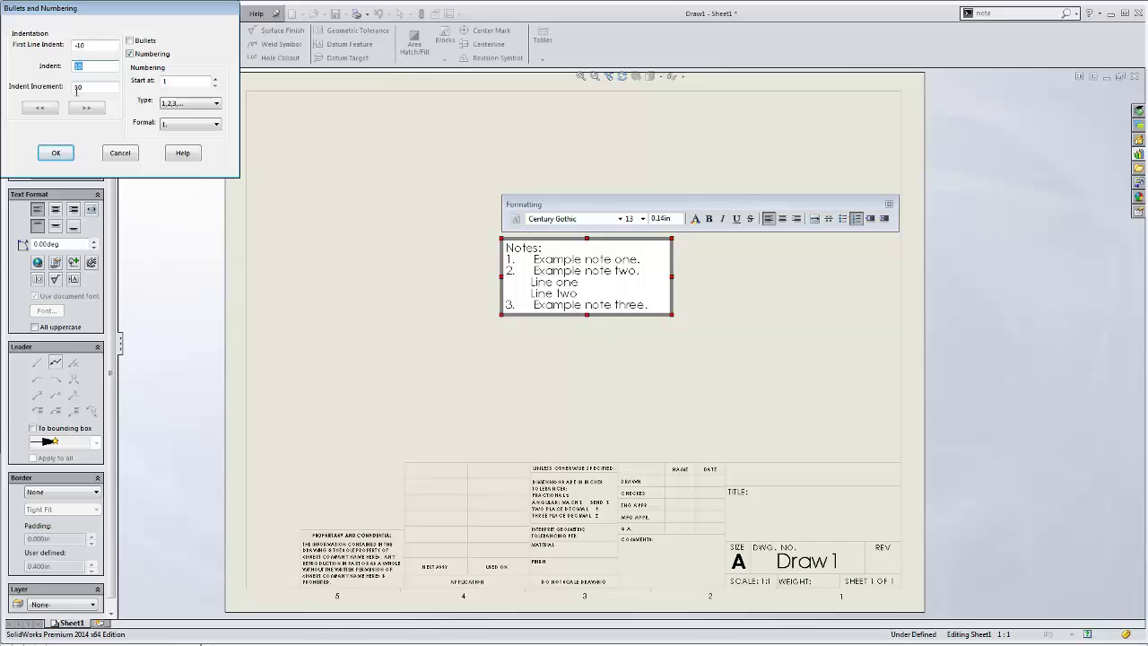
{"action": "key", "text": "Return"}
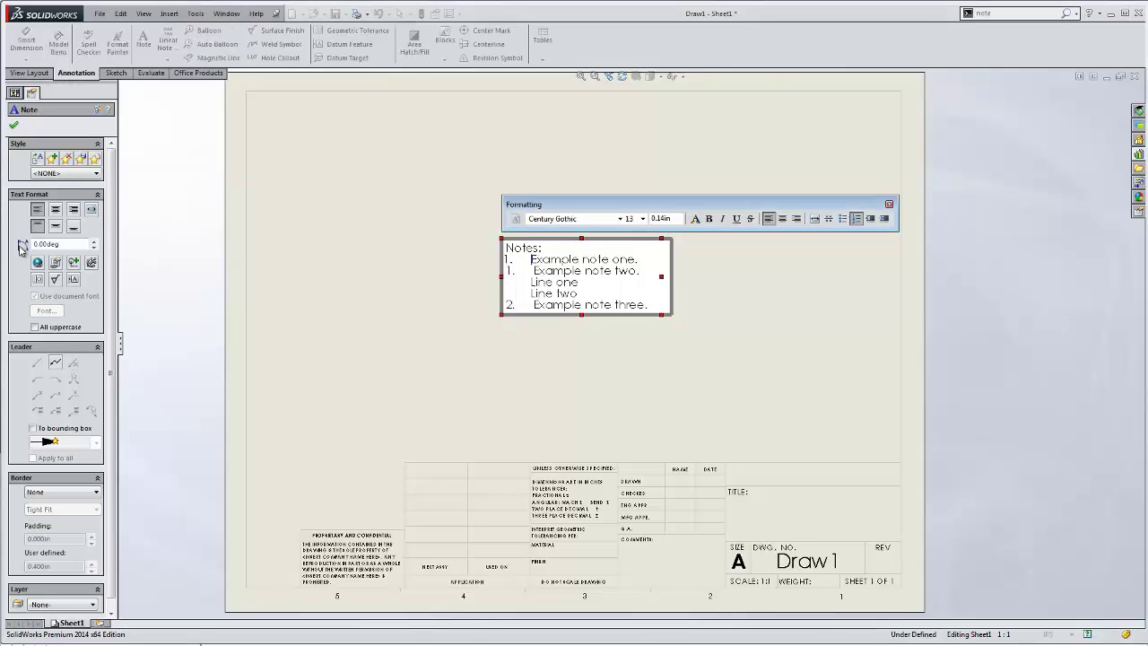
Step: Give the first note items a matching indent in Bullets and Numbering
{"action": "right_click", "coordinate": [535, 272]}
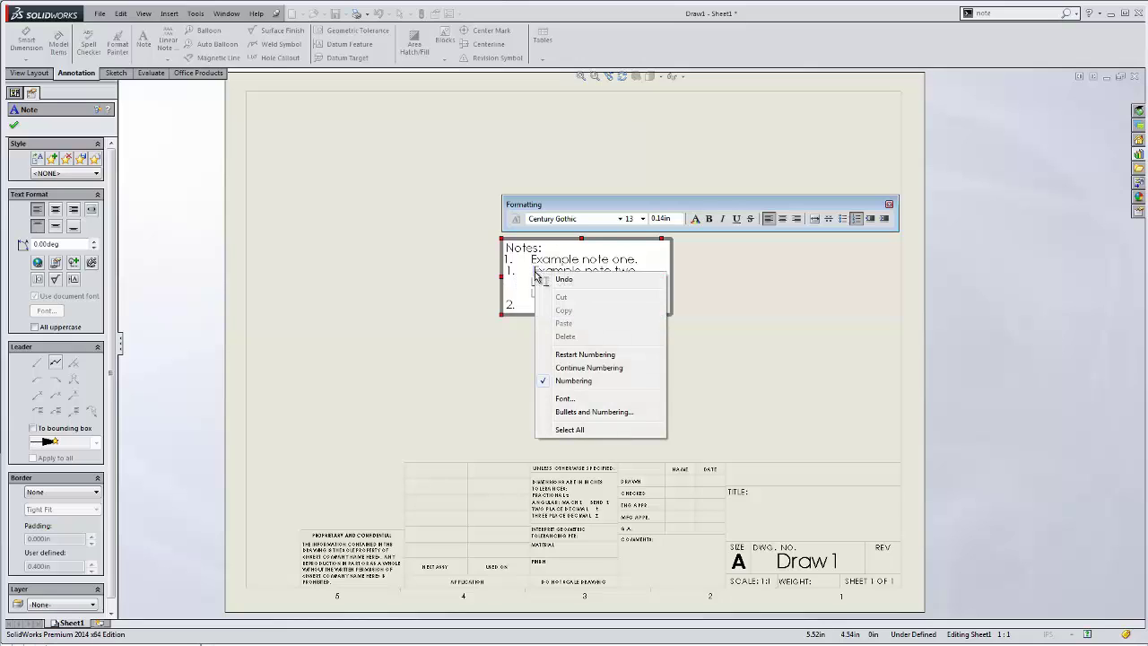
{"action": "left_click", "coordinate": [549, 412]}
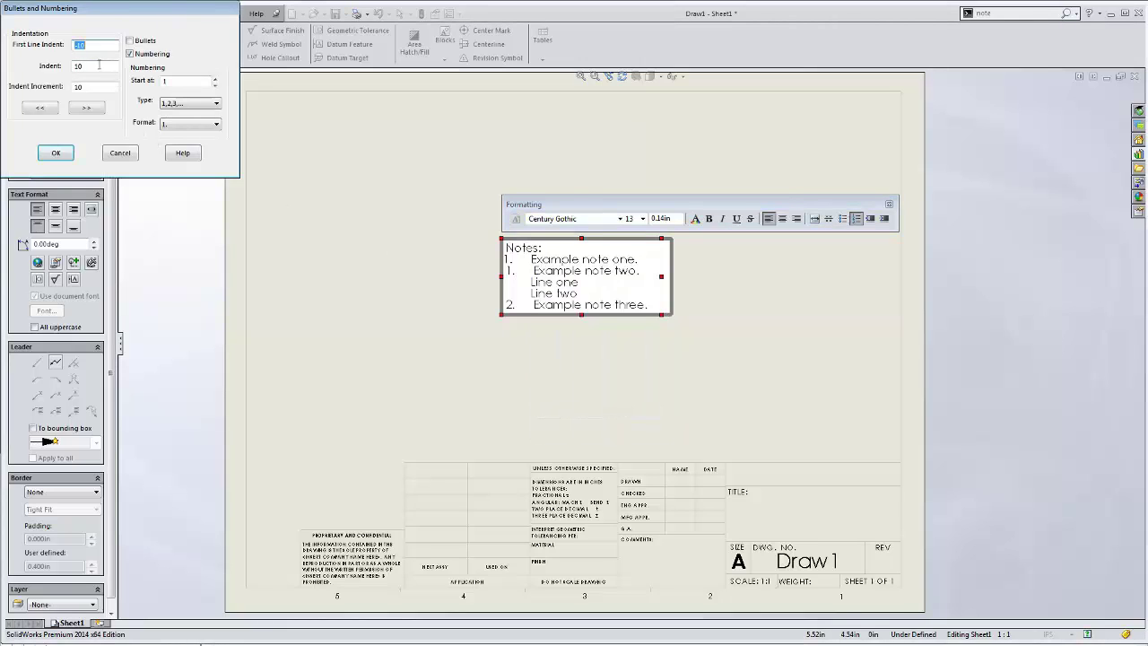
{"action": "key", "text": "Tab"}
{"action": "left_click", "coordinate": [56, 153]}
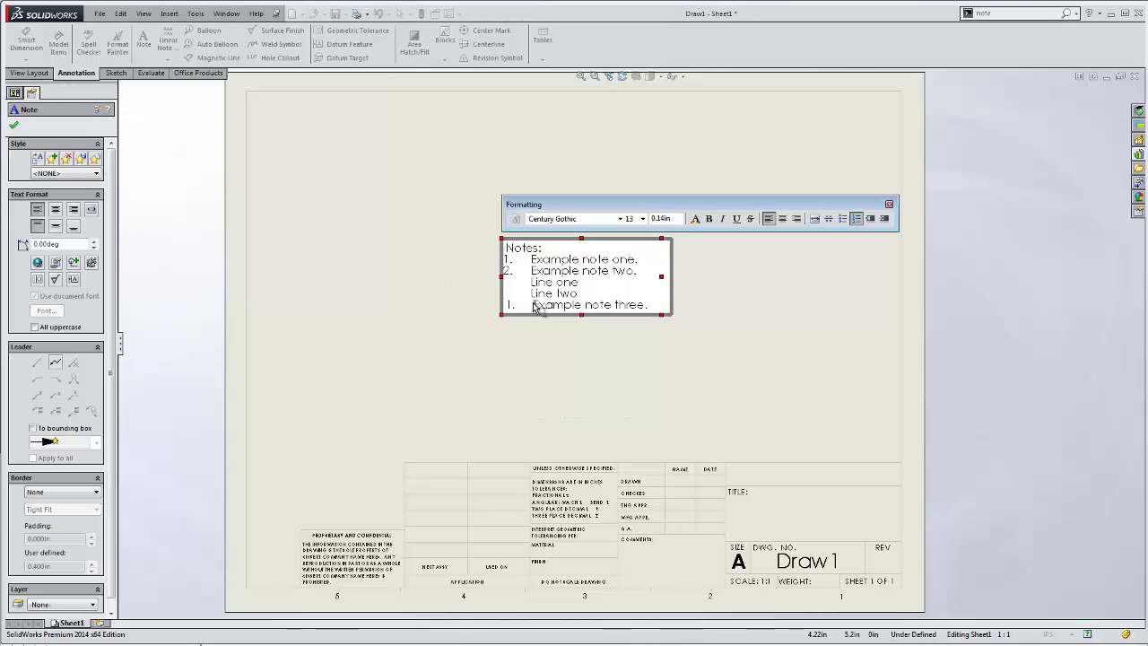
Step: Set the last item's indent to 9 so items number 1 to 3, then close the note
{"action": "right_click", "coordinate": [534, 307]}
{"action": "left_click", "coordinate": [549, 443]}
{"action": "left_click", "coordinate": [93, 65]}
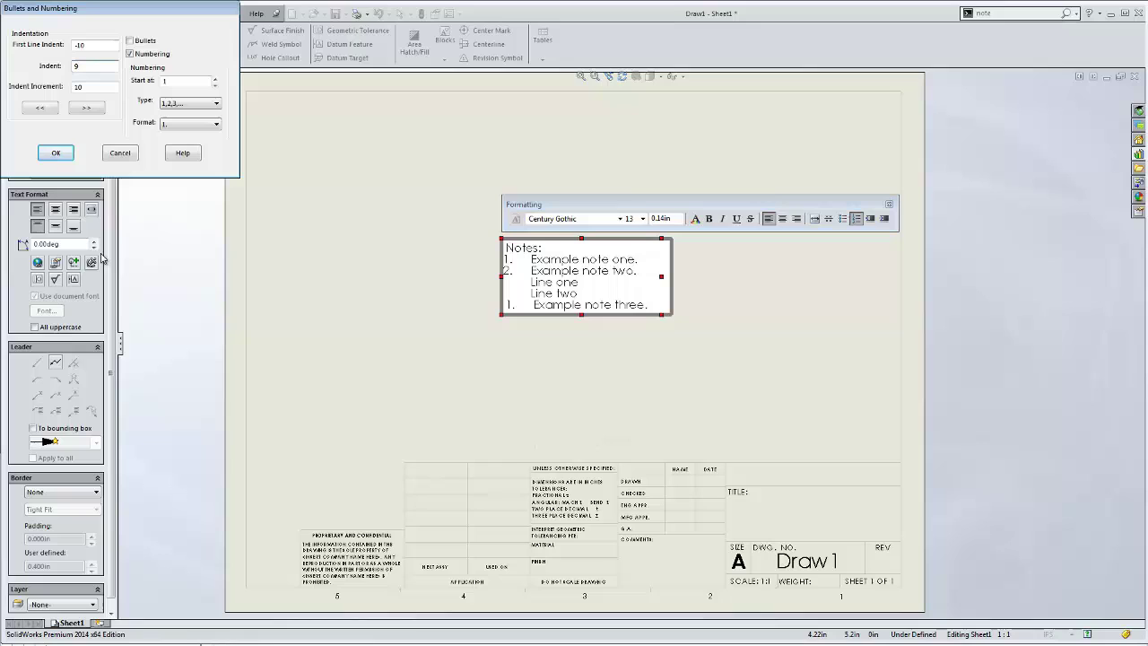
{"action": "left_click", "coordinate": [55, 153]}
{"action": "left_click", "coordinate": [549, 406]}
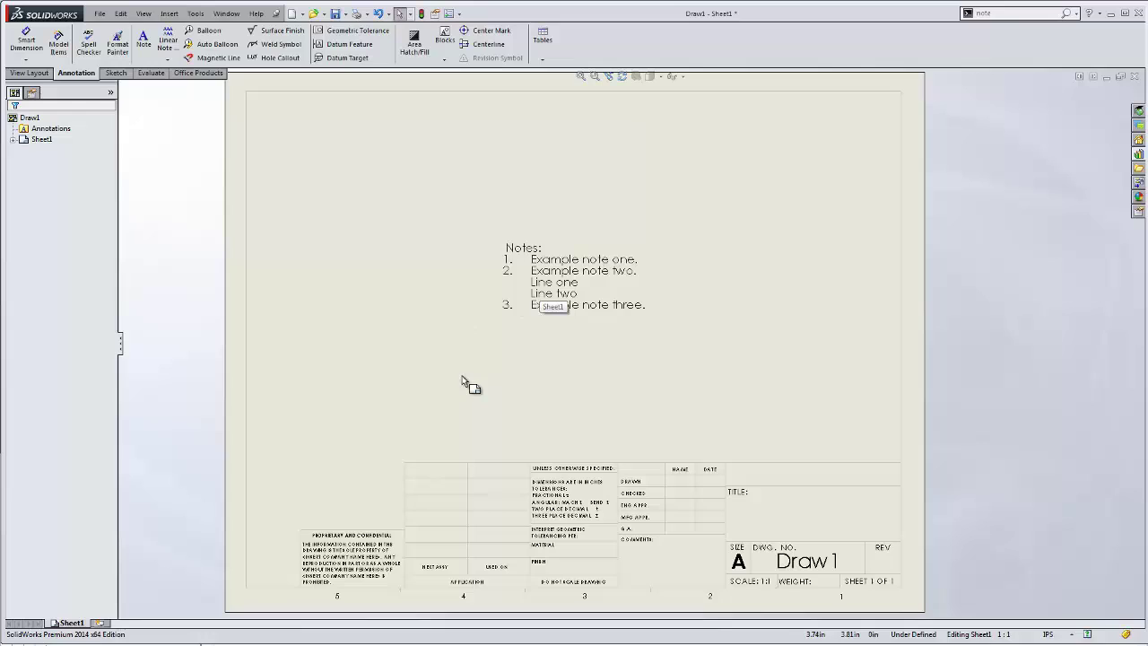
Step: Place a new note below the first one reading 'Notes:' and start a new line
{"action": "type", "text": "s"}
{"action": "type", "text": "e"}
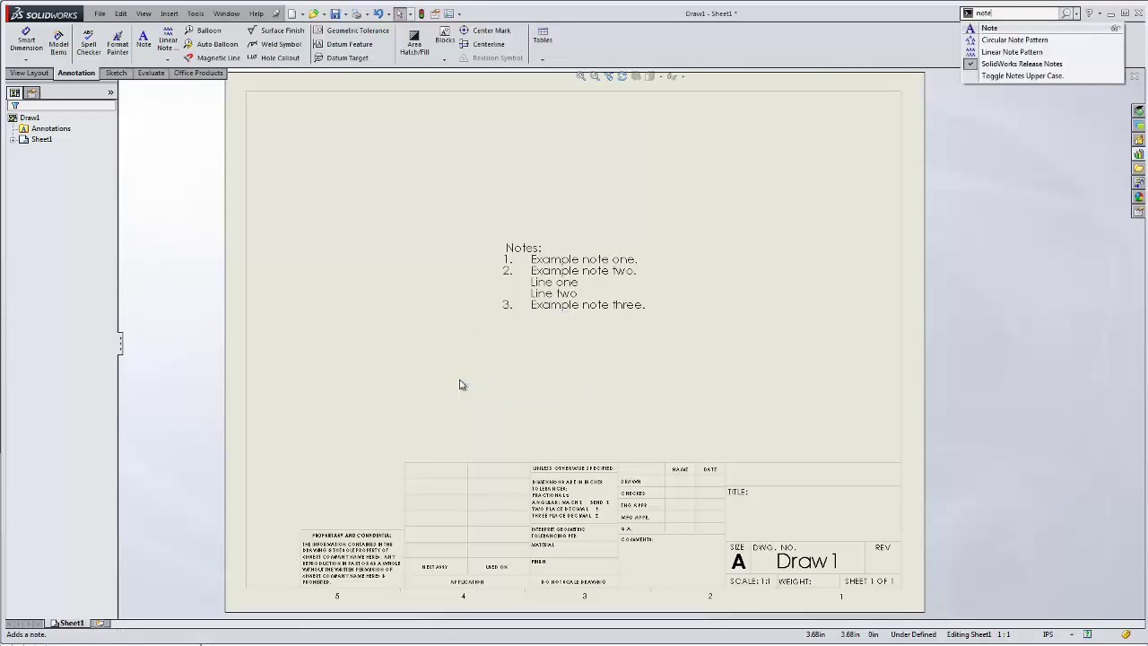
{"action": "key", "text": "Return"}
{"action": "left_click", "coordinate": [458, 347]}
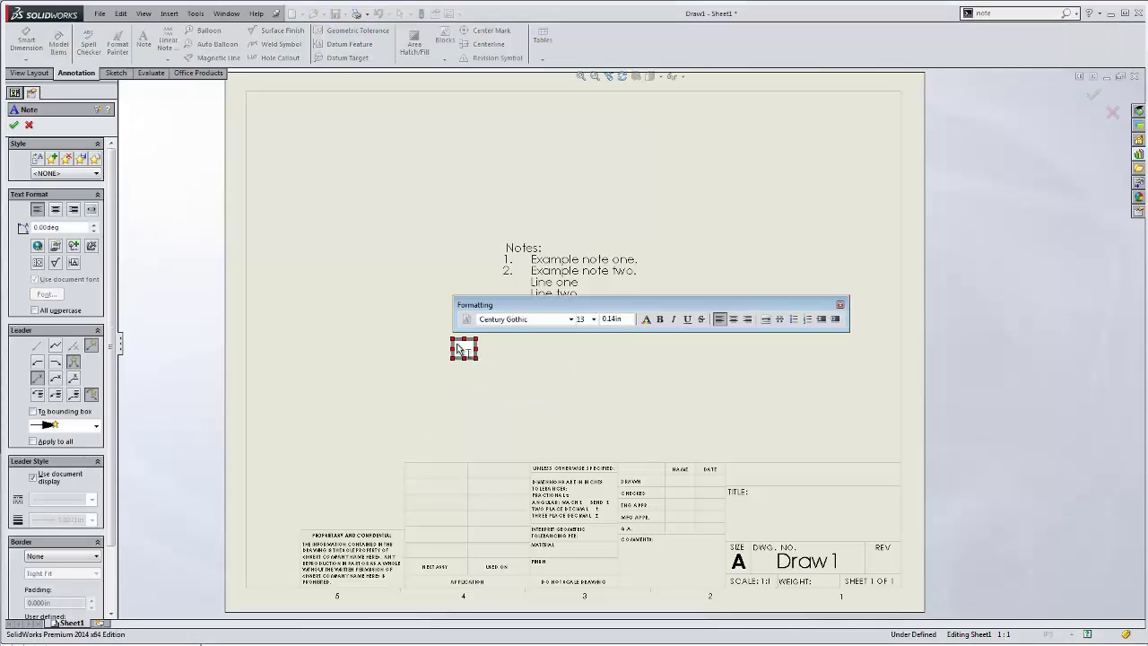
{"action": "type", "text": "Notes:"}
{"action": "key", "text": "Return"}
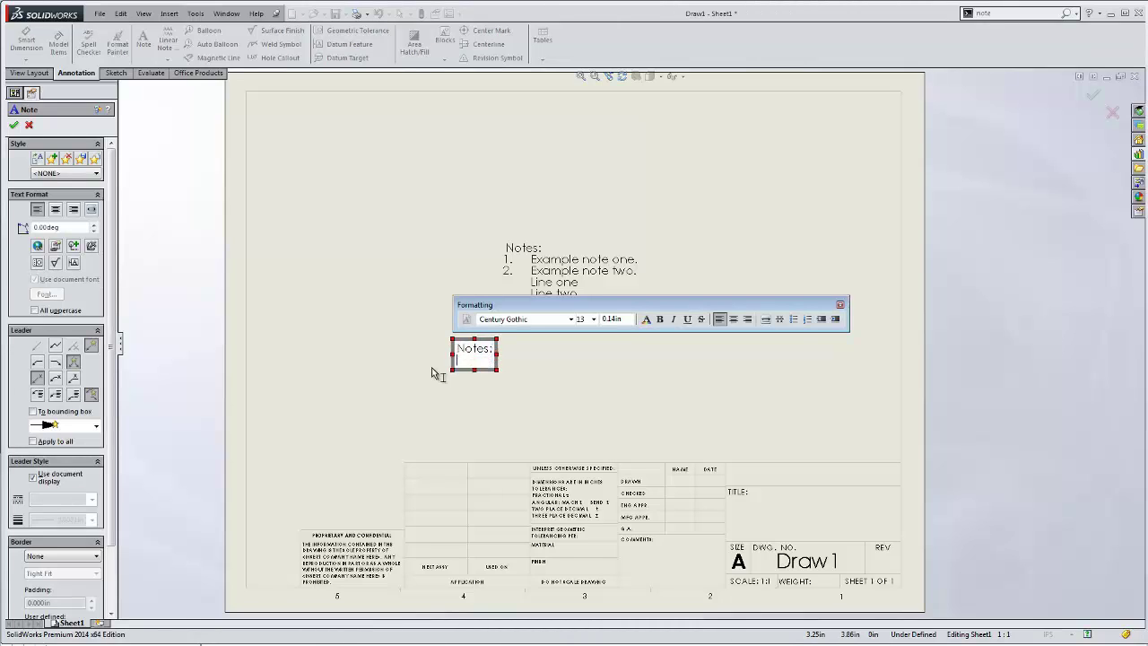
Step: Turn on numbering for the new line with an Indent of 9
{"action": "left_click", "coordinate": [806, 321]}
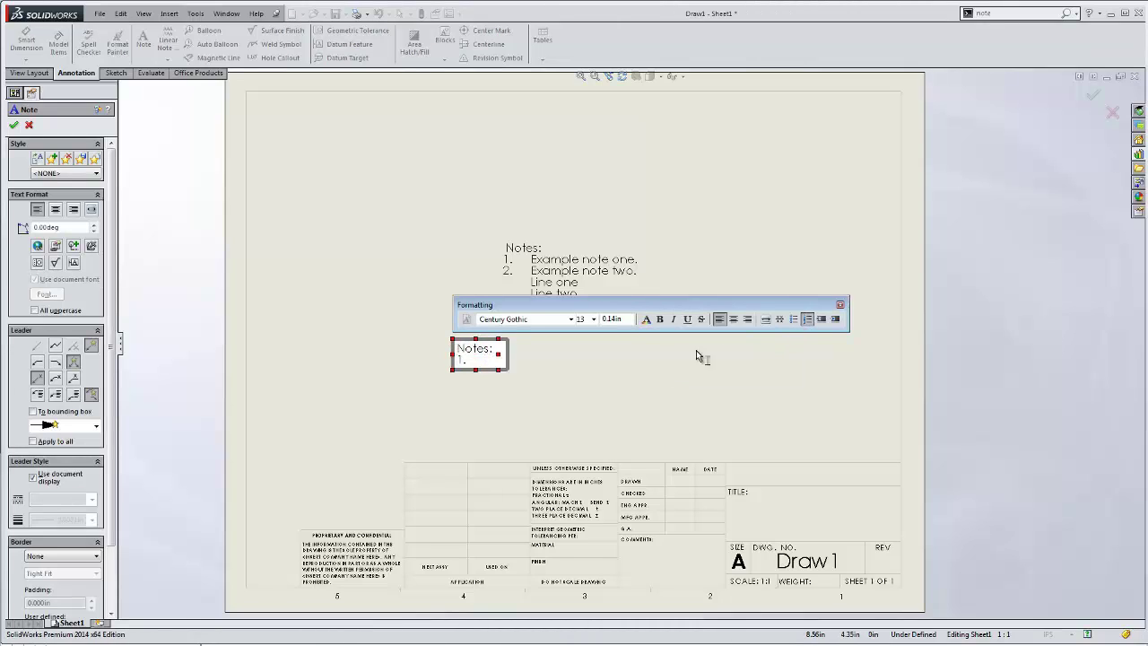
{"action": "right_click", "coordinate": [485, 357]}
{"action": "left_click", "coordinate": [530, 497]}
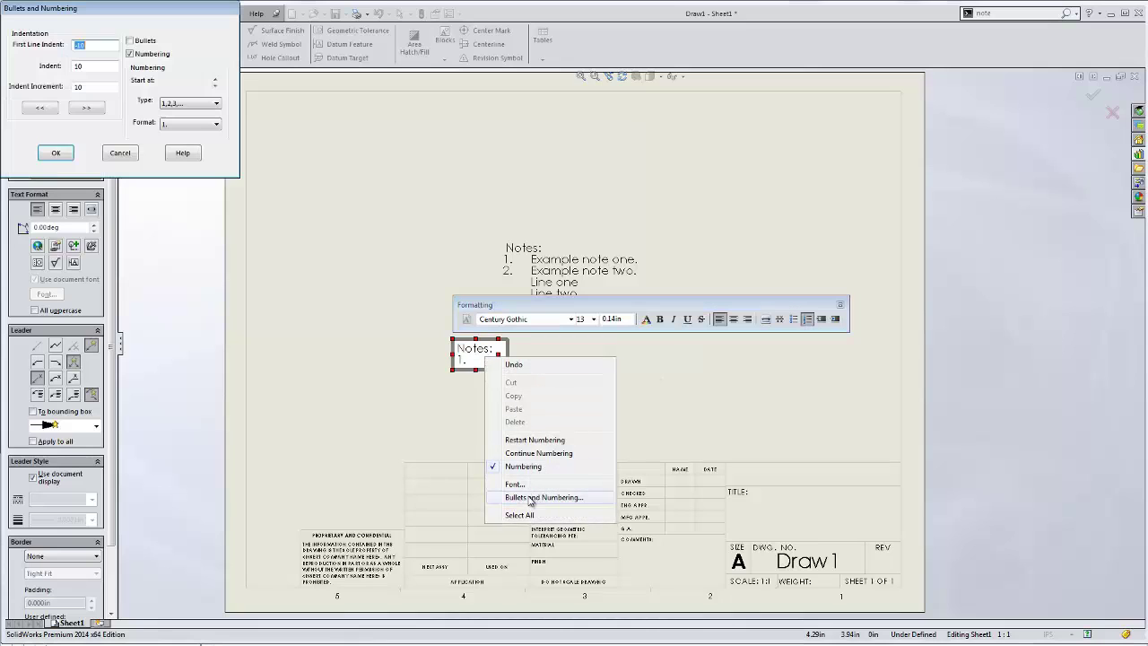
{"action": "key", "text": "Tab"}
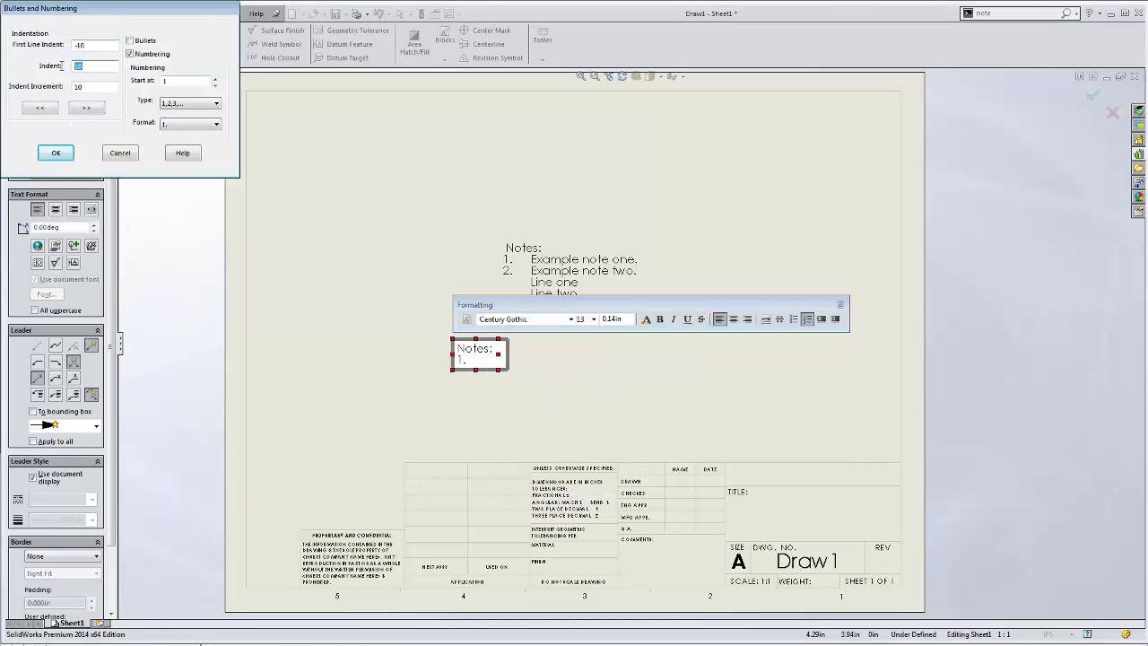
{"action": "type", "text": "9"}
{"action": "left_click", "coordinate": [56, 153]}
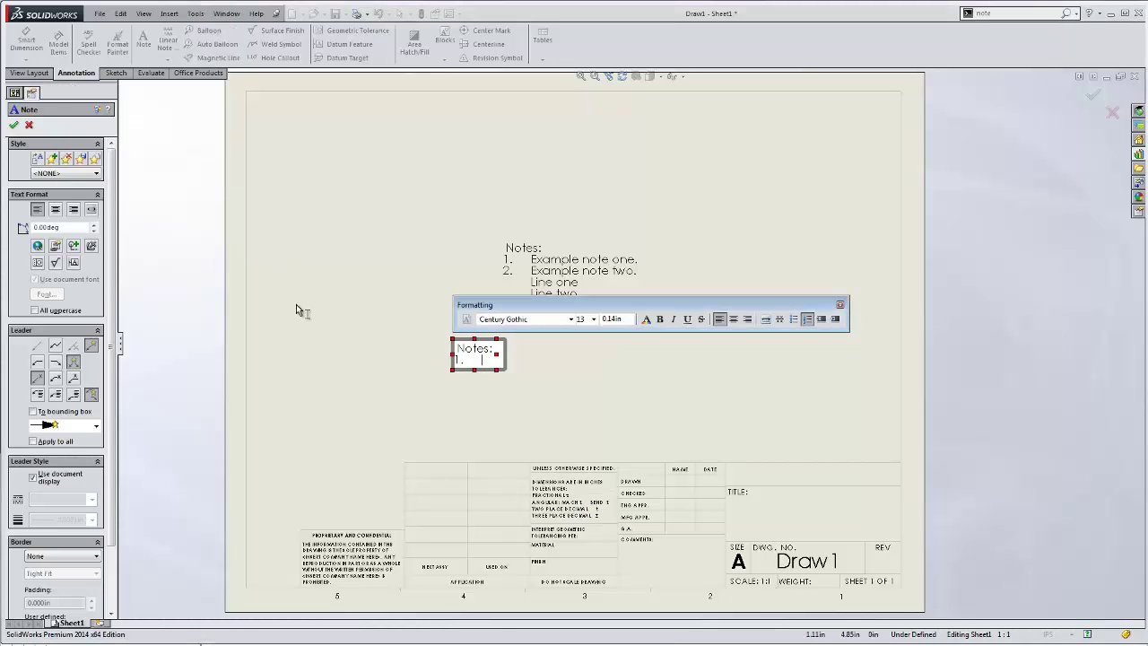
Step: Type the numbered items 'Example note one.' and 'Example note two'
{"action": "type", "text": "Example"}
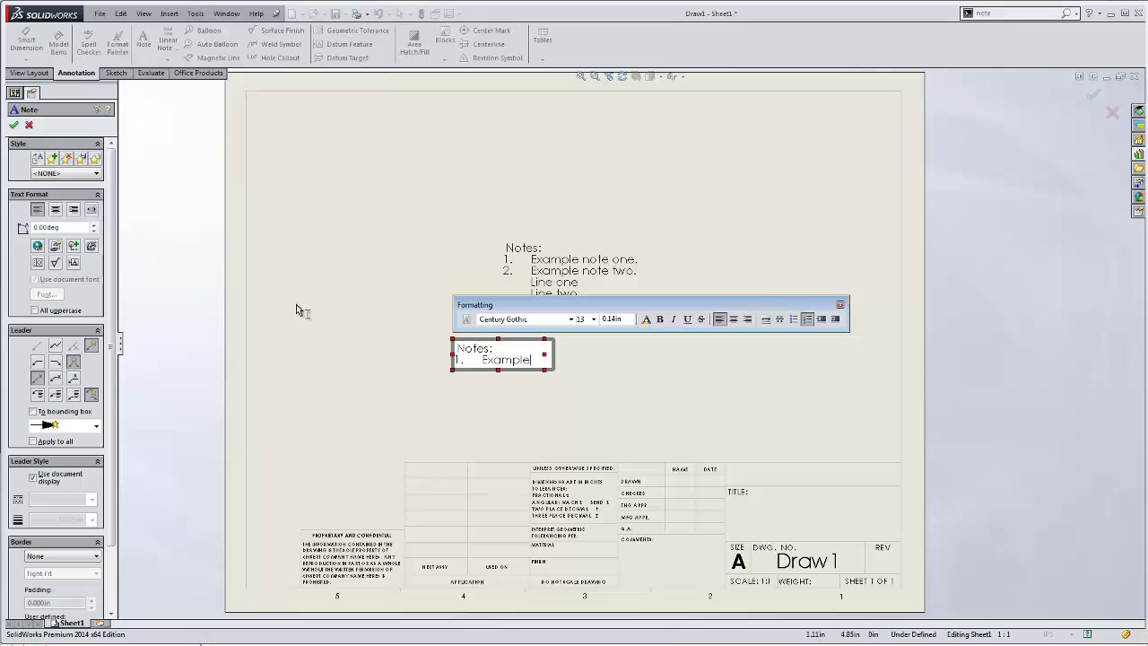
{"action": "type", "text": " note one."}
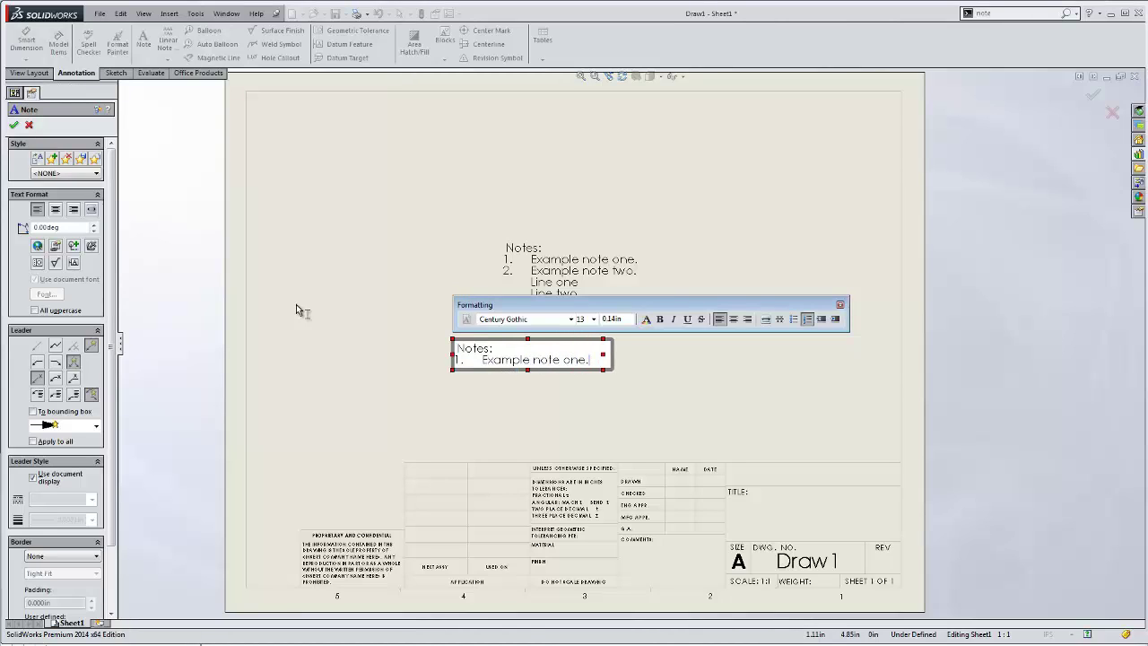
{"action": "key", "text": "Return"}
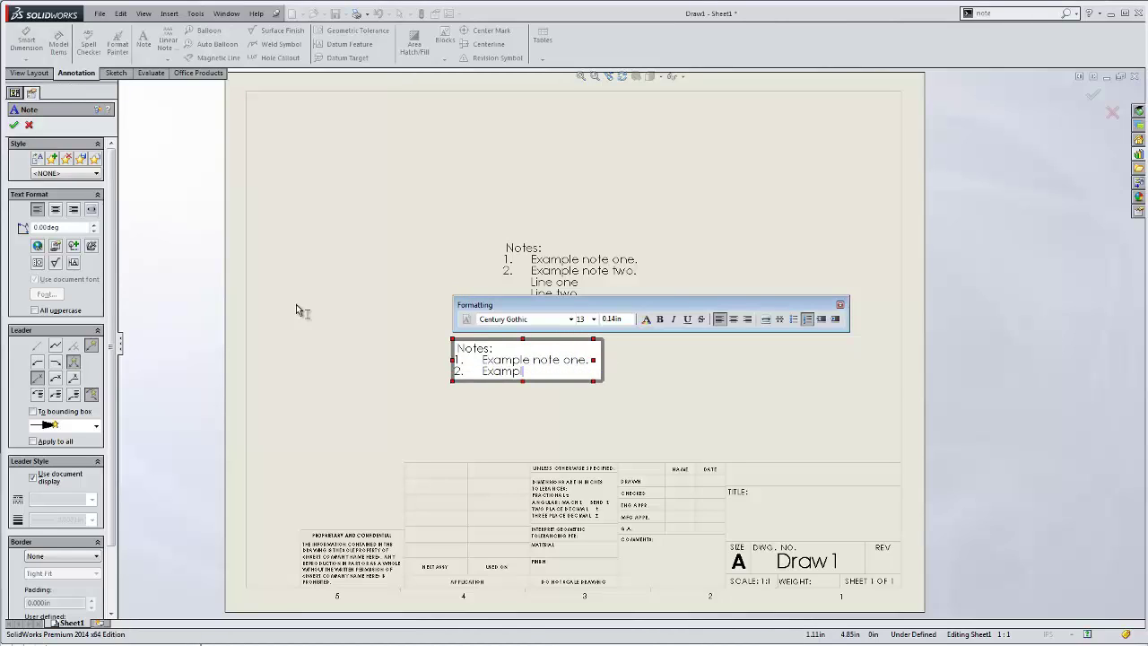
{"action": "type", "text": "Example note two."}
{"action": "key", "text": "Return"}
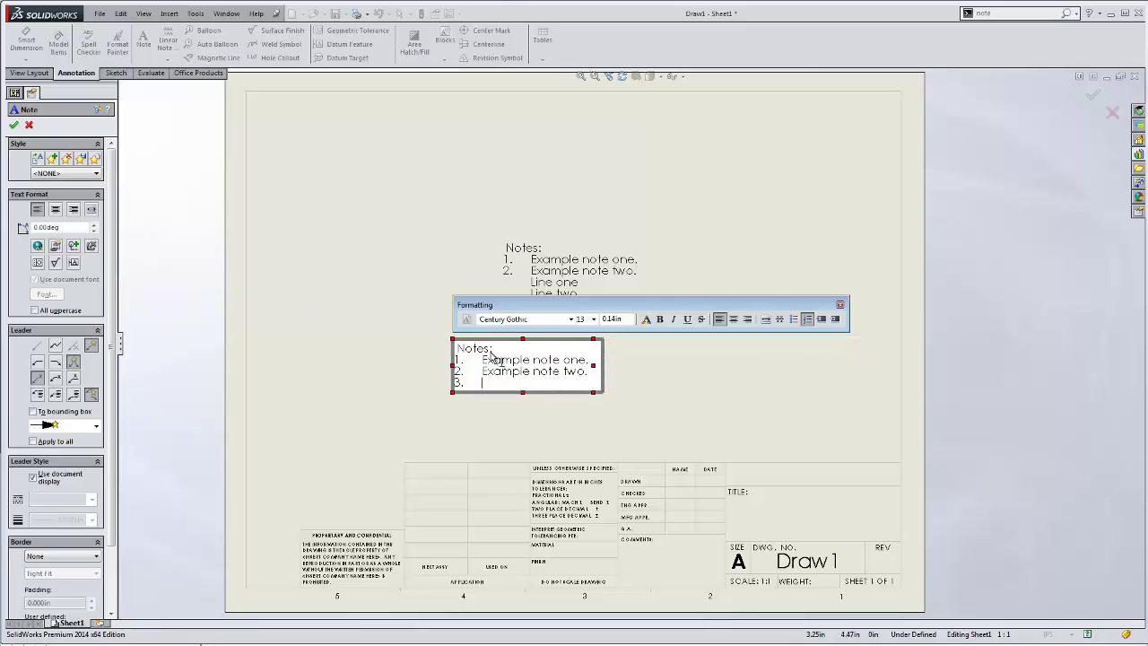
Step: Add unnumbered lines 'Line one' and 'Line two', then numbered 'Example note three.'
{"action": "left_click", "coordinate": [806, 321]}
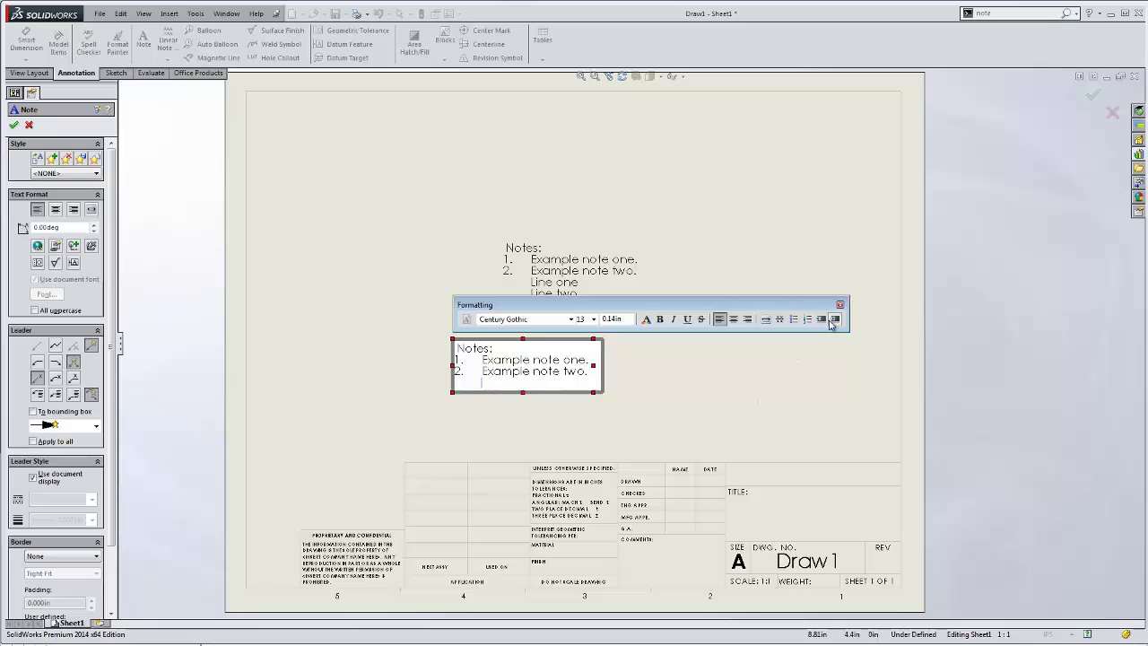
{"action": "type", "text": "Line one"}
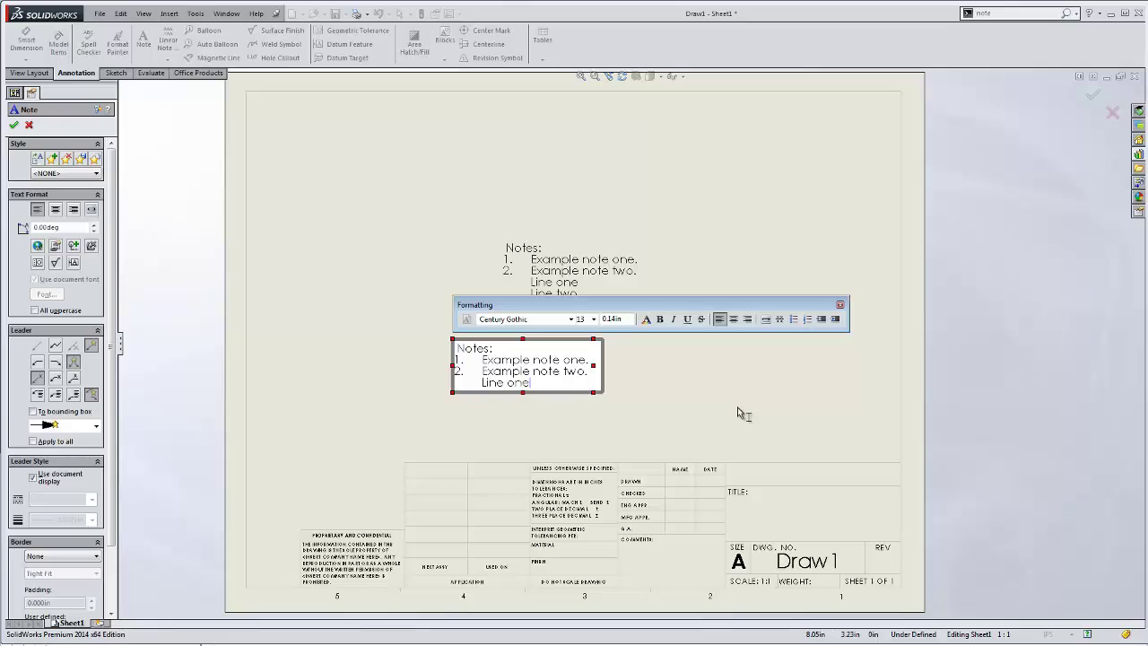
{"action": "key", "text": "Return"}
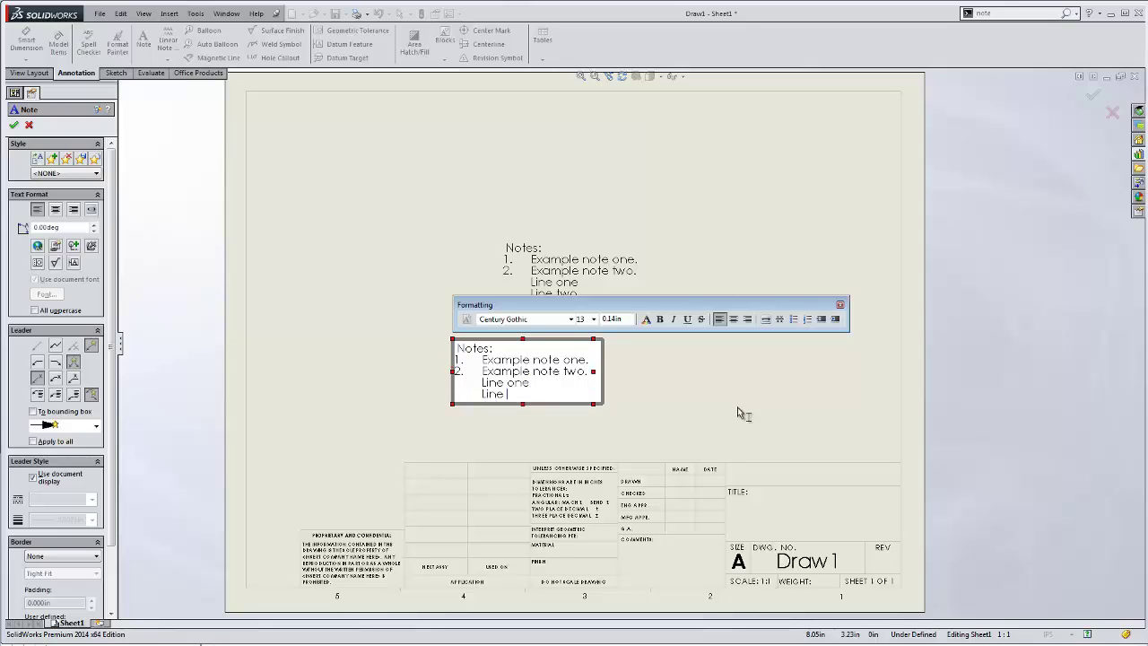
{"action": "type", "text": "Line two"}
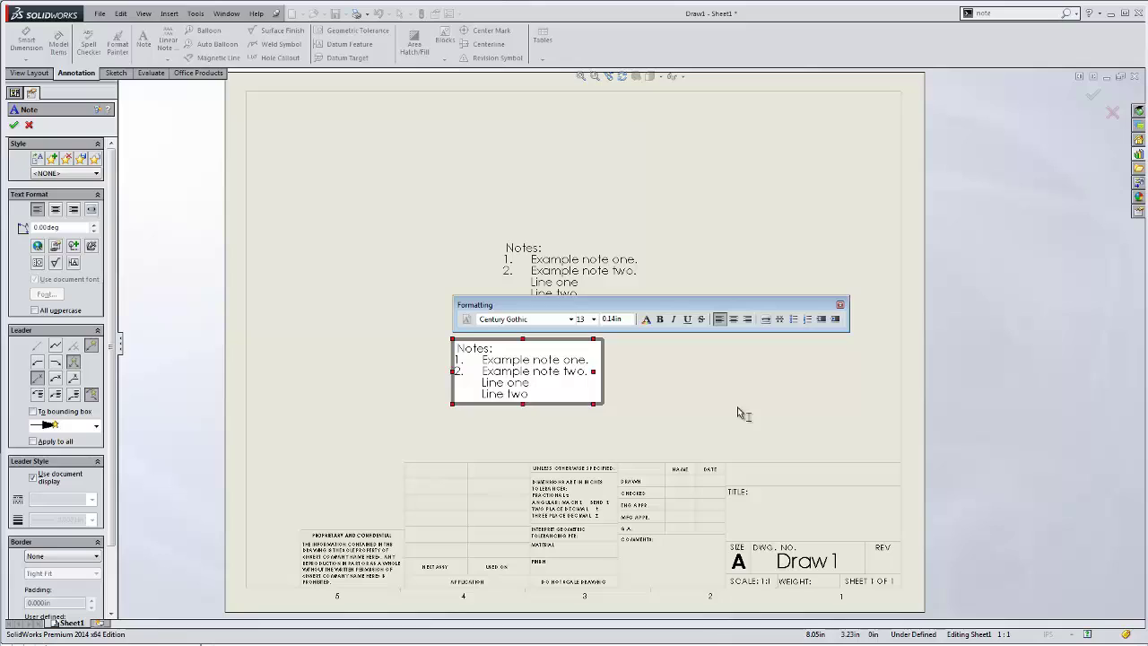
{"action": "key", "text": "Return"}
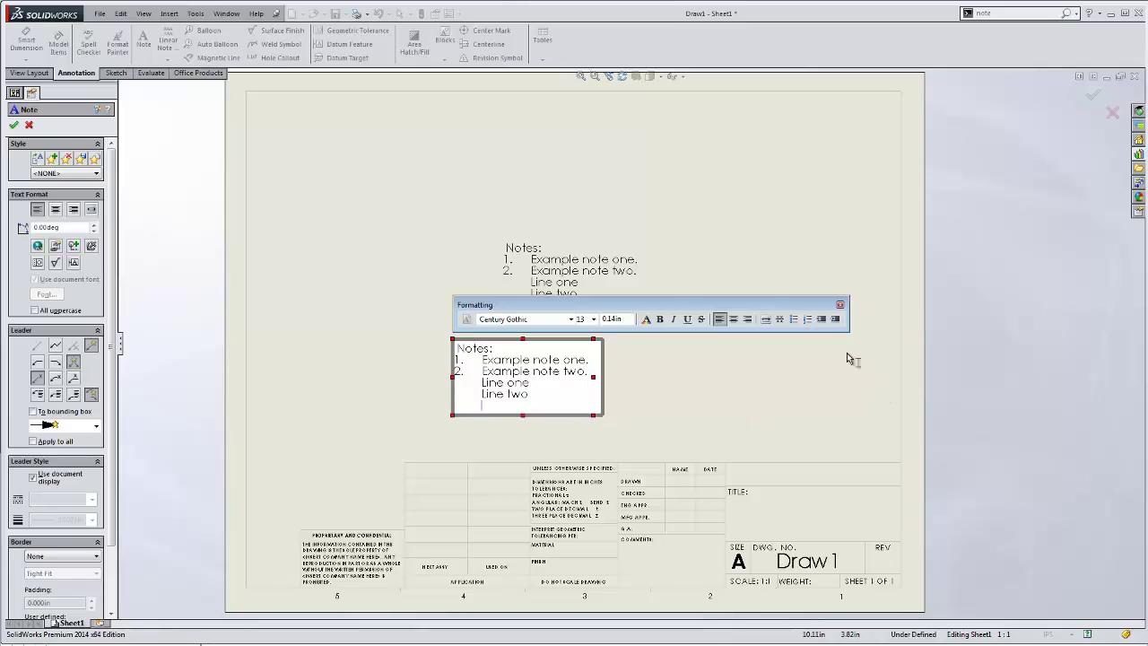
{"action": "left_click", "coordinate": [807, 319]}
{"action": "type", "text": "Example note "}
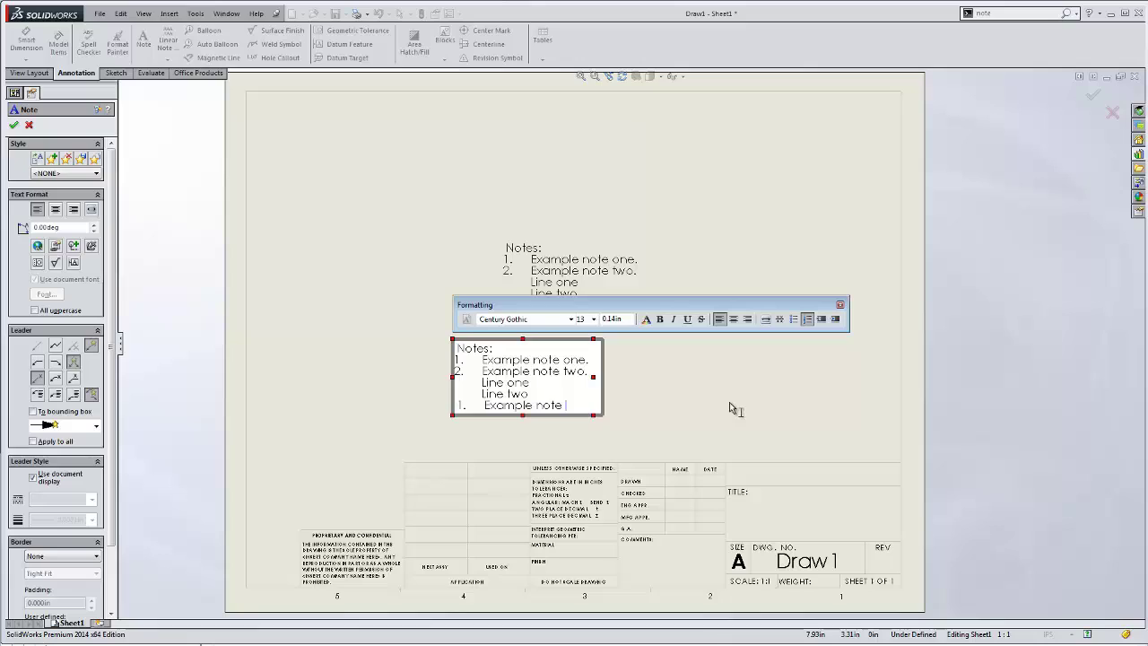
{"action": "type", "text": "three."}
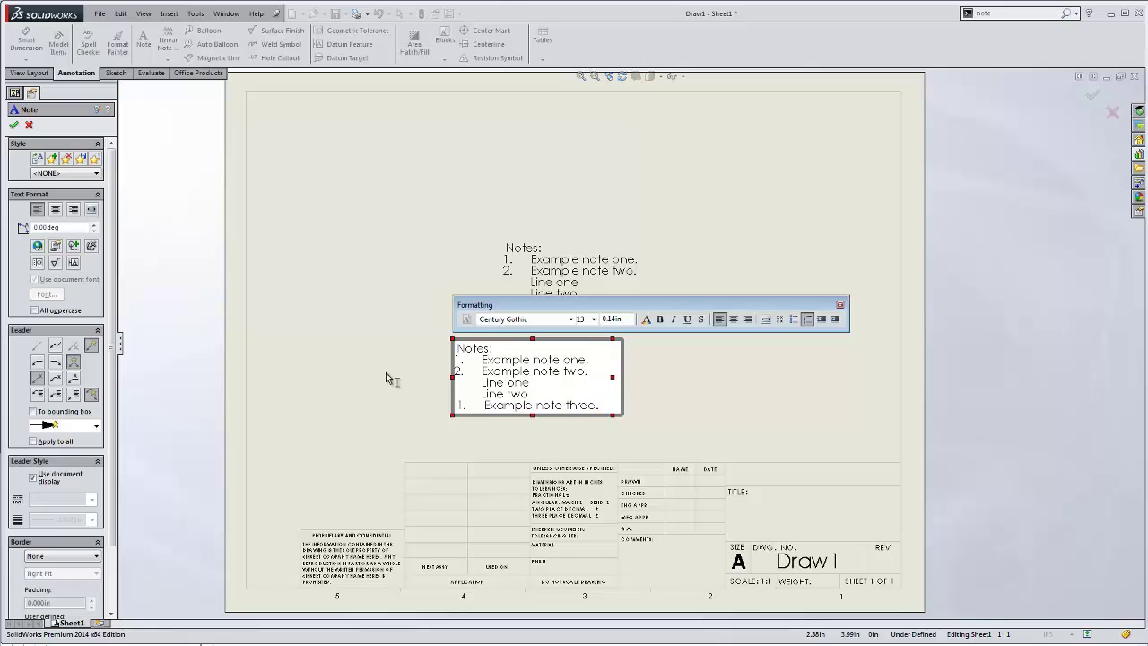
Step: Change the second note's list Indent so the last item becomes '3. Example note three.', then close the note
{"action": "right_click", "coordinate": [484, 412]}
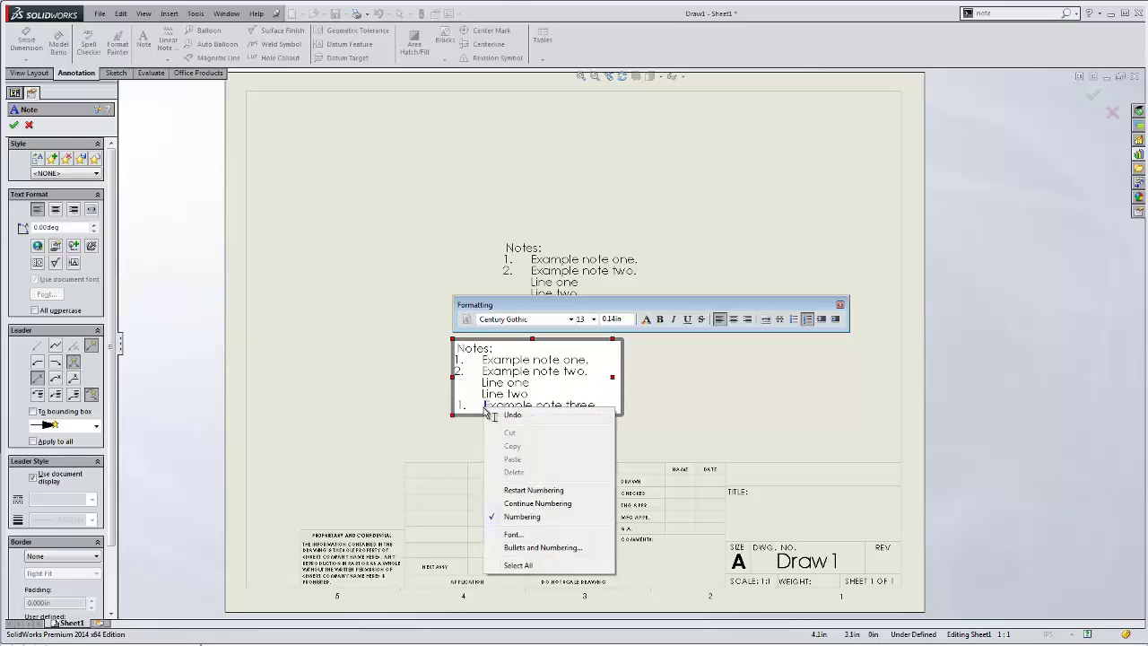
{"action": "left_click", "coordinate": [510, 548]}
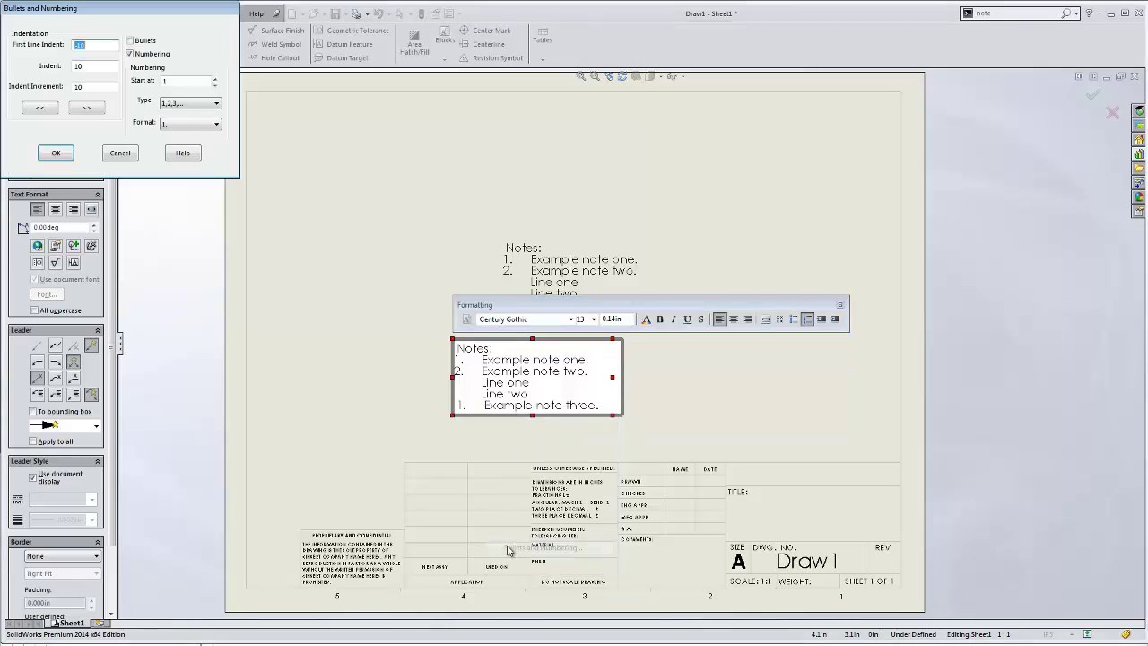
{"action": "left_click_drag", "start_coordinate": [89, 67], "coordinate": [70, 67]}
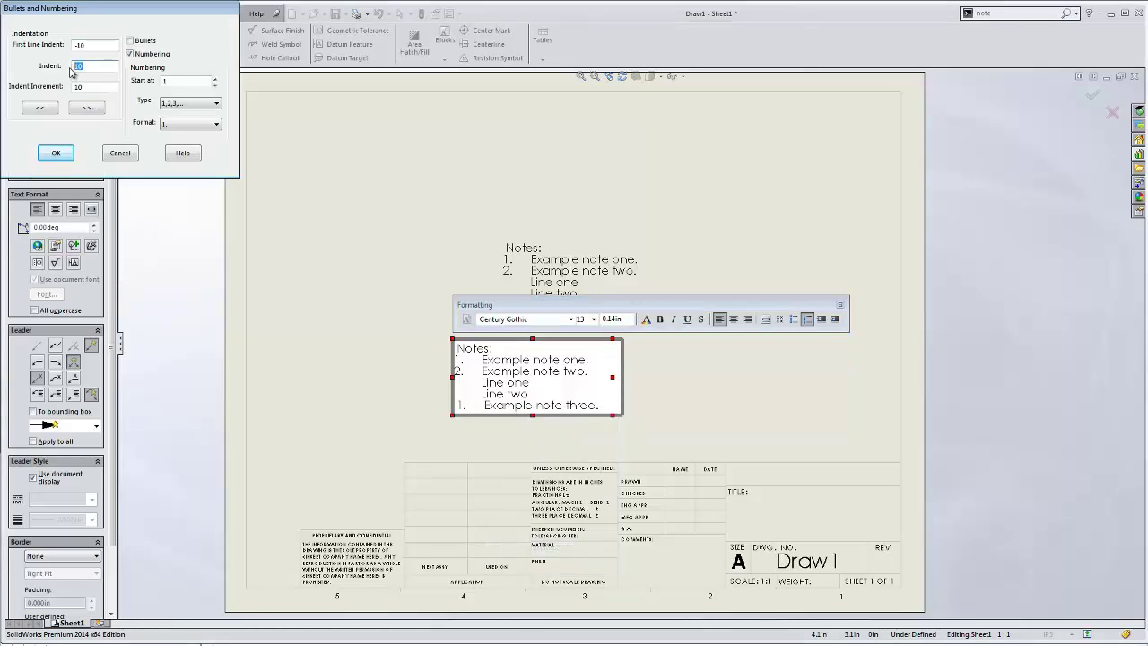
{"action": "left_click", "coordinate": [56, 153]}
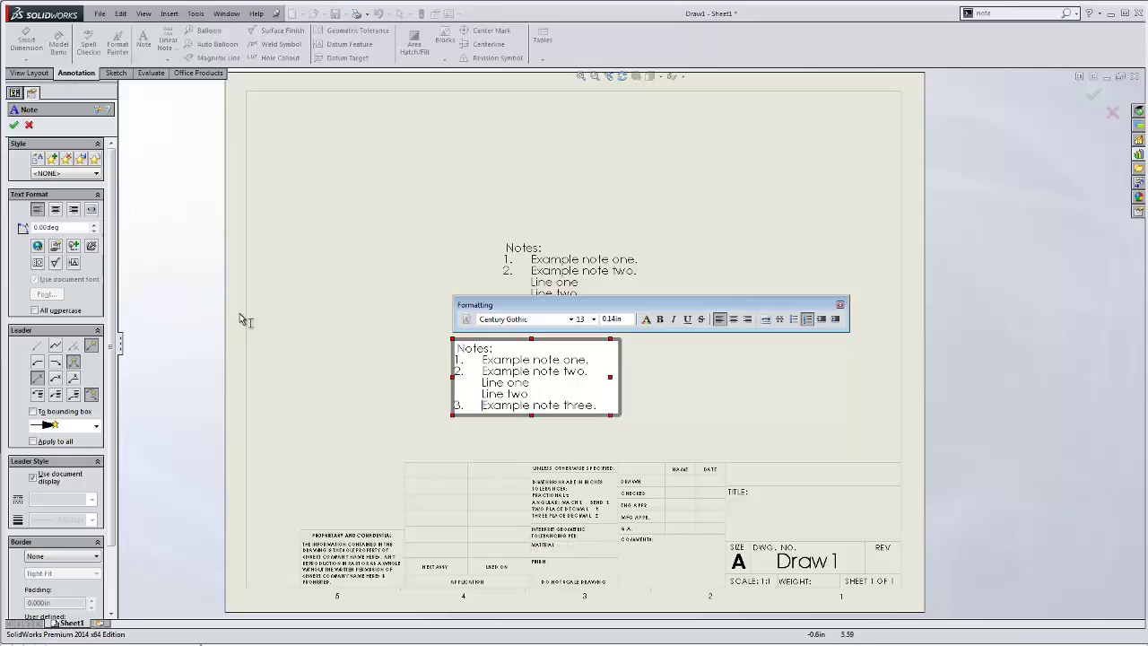
{"action": "left_click", "coordinate": [402, 364]}
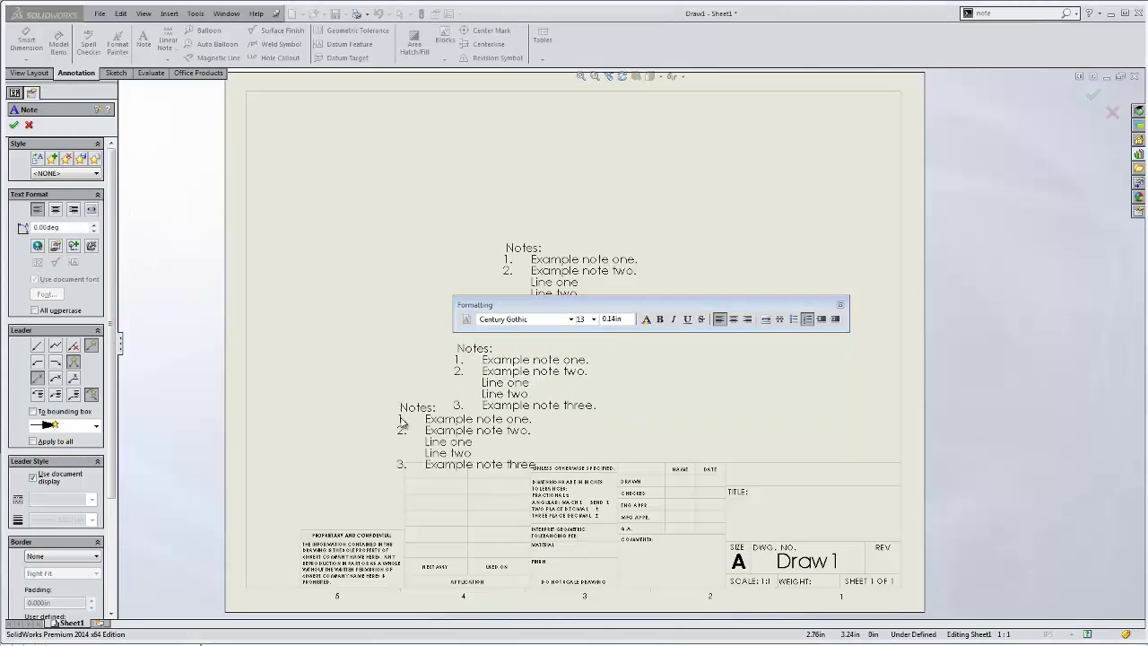
Step: Exit the Note tool, leaving both Notes blocks numbered 1, 2, 3
{"action": "key", "text": "Escape"}
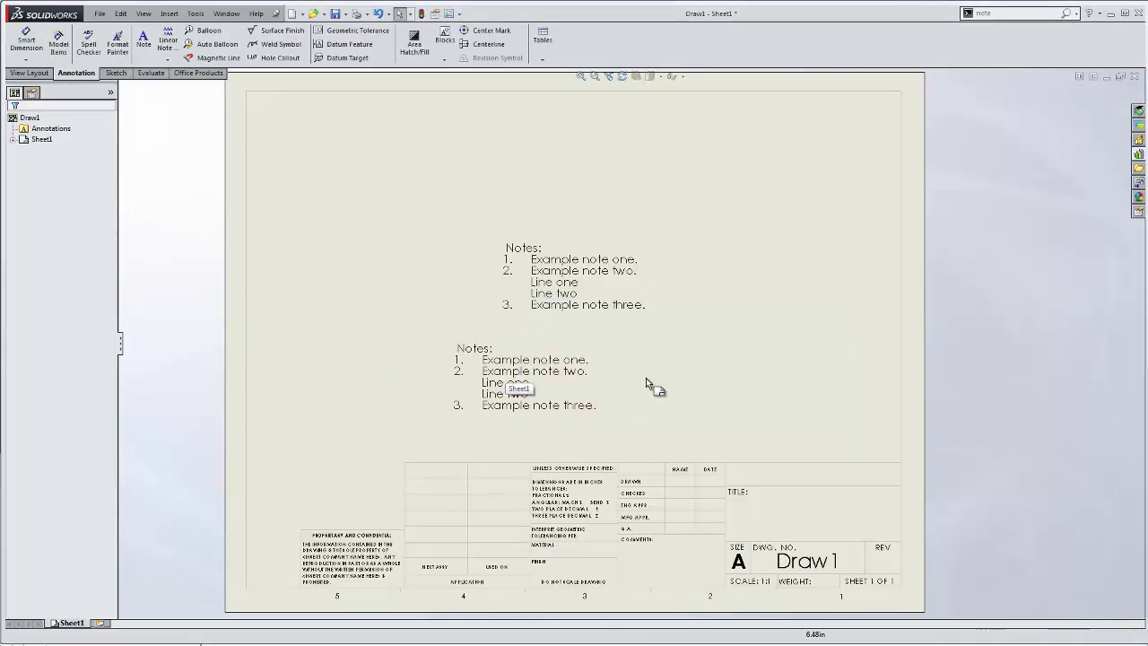